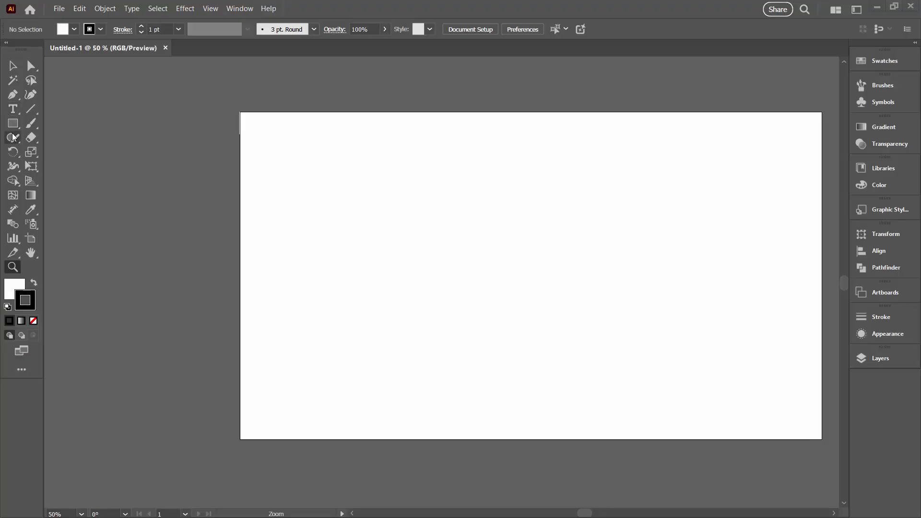
- Draw a circle on the left of the artboard with the Ellipse tool
left_click_drag(13, 124, 51, 151)
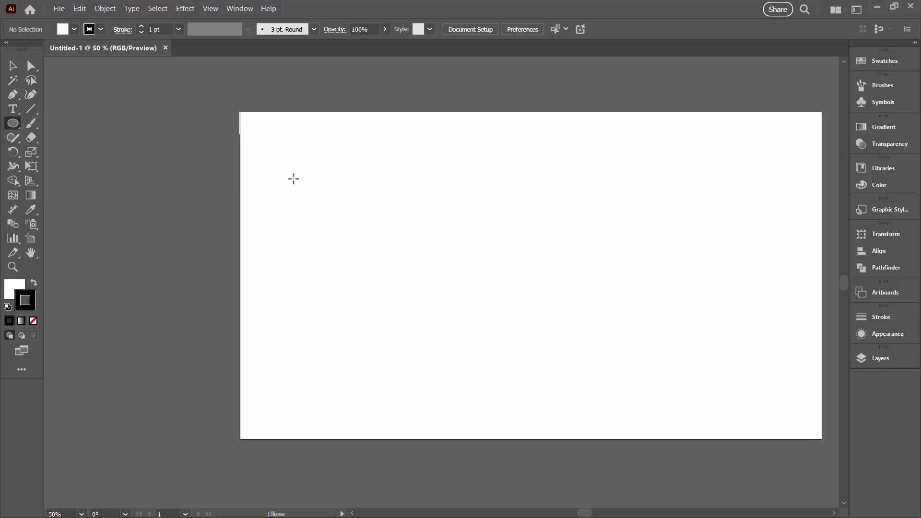
left_click_drag(292, 179, 454, 363)
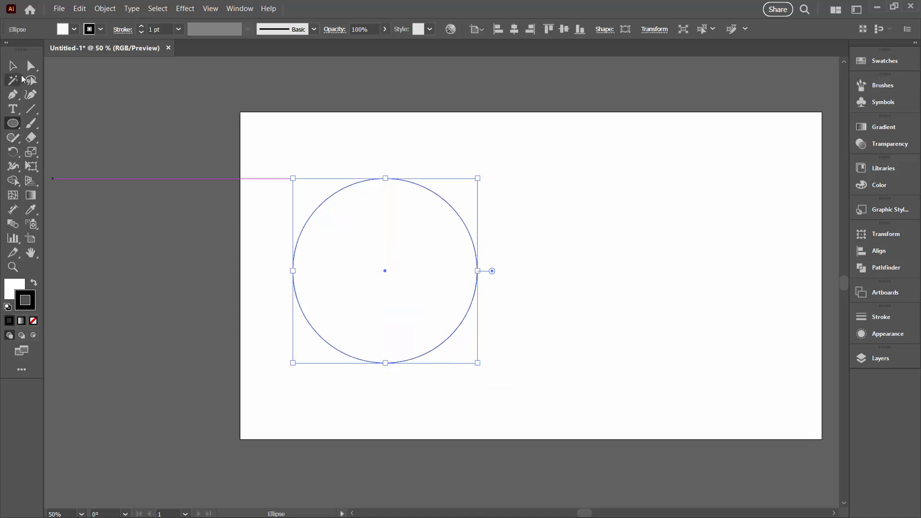
left_click(13, 71)
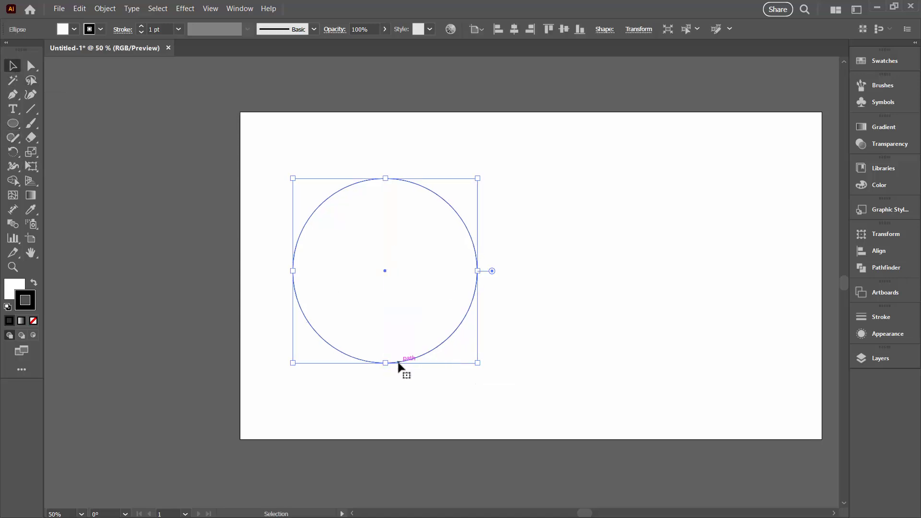
- Alt-drag an identical copy of the circle to the right, then float the Layers panel beside the artboard
left_click_drag(398, 365, 678, 372)
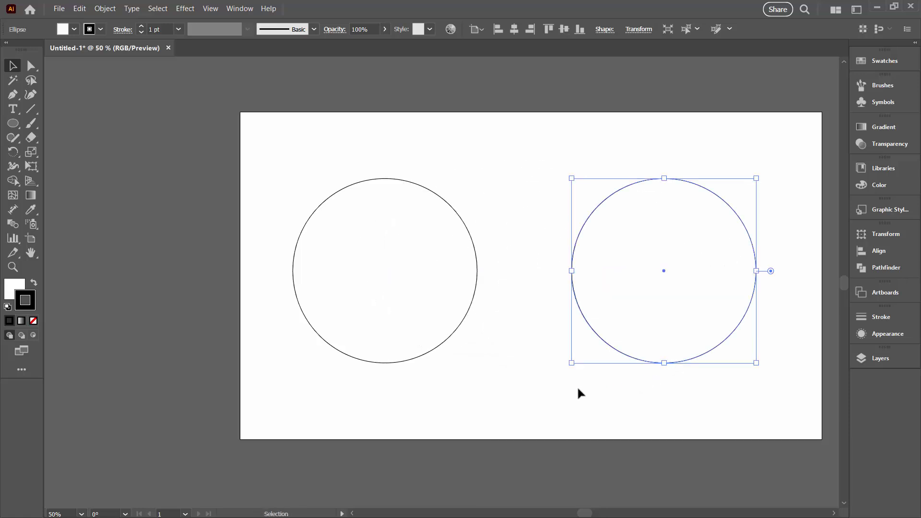
left_click(489, 383)
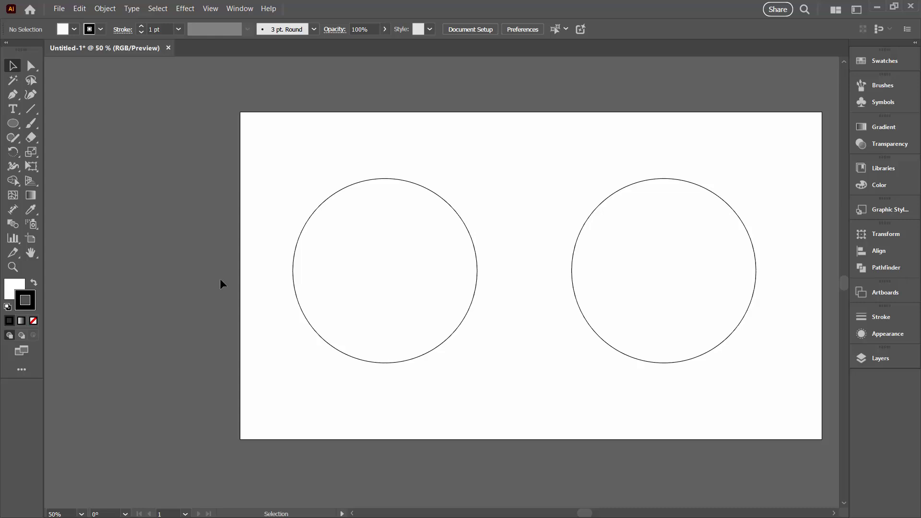
left_click(873, 359)
left_click_drag(726, 130, 117, 105)
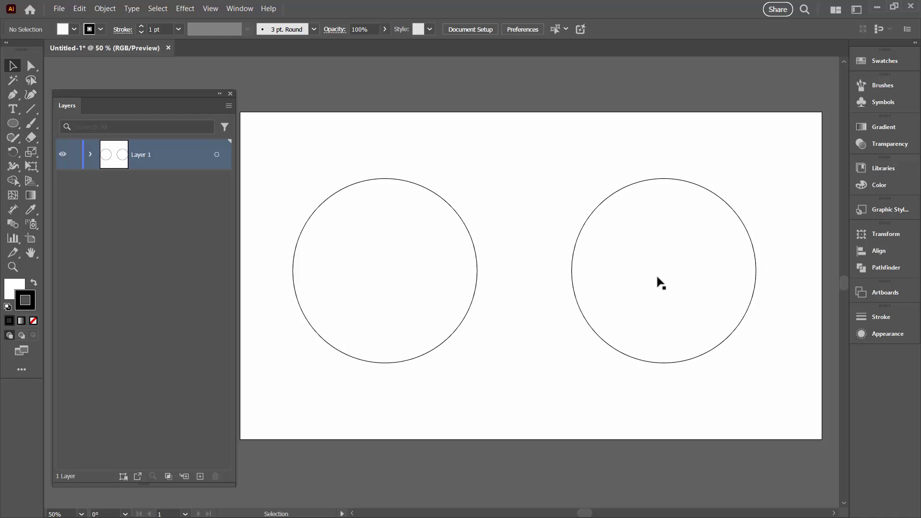
- Draw a vertical line through the left circle with the Line Segment tool
left_click(31, 114)
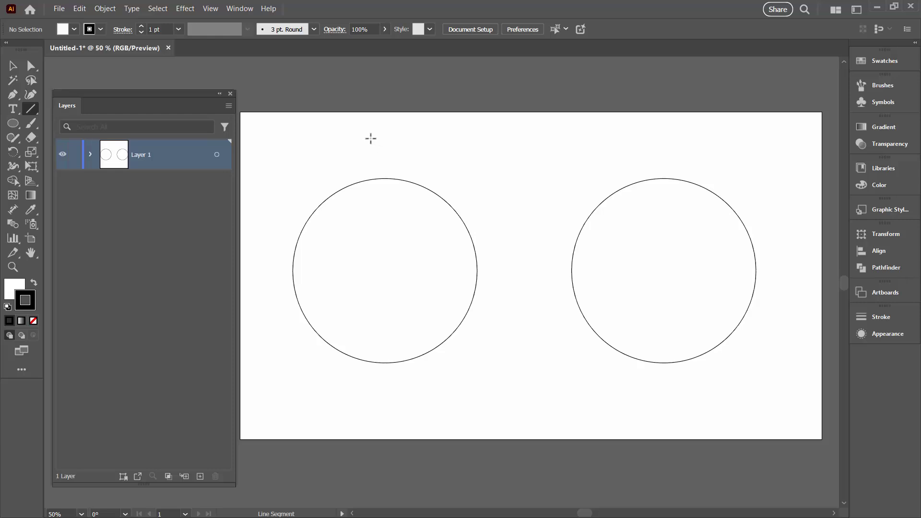
left_click(25, 111)
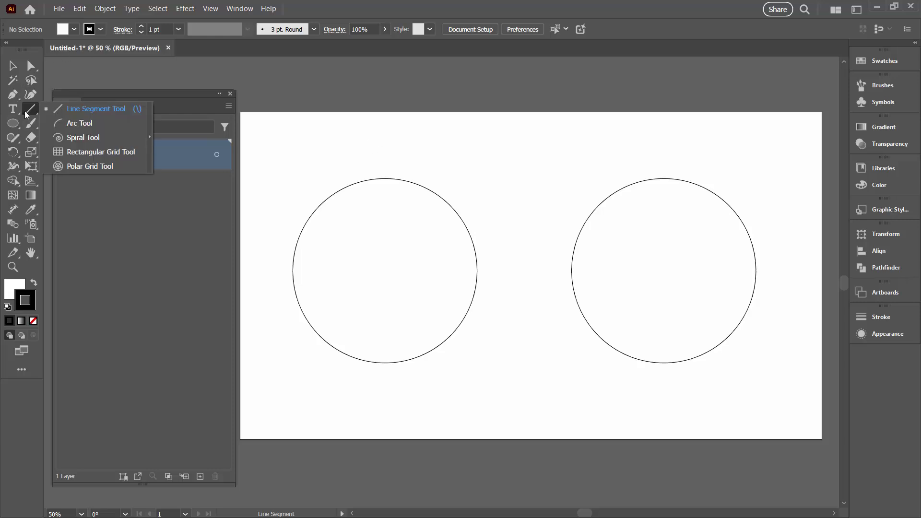
mouse_move(378, 137)
left_mouse_down()
mouse_move(391, 427)
mouse_move(400, 408)
left_mouse_up()
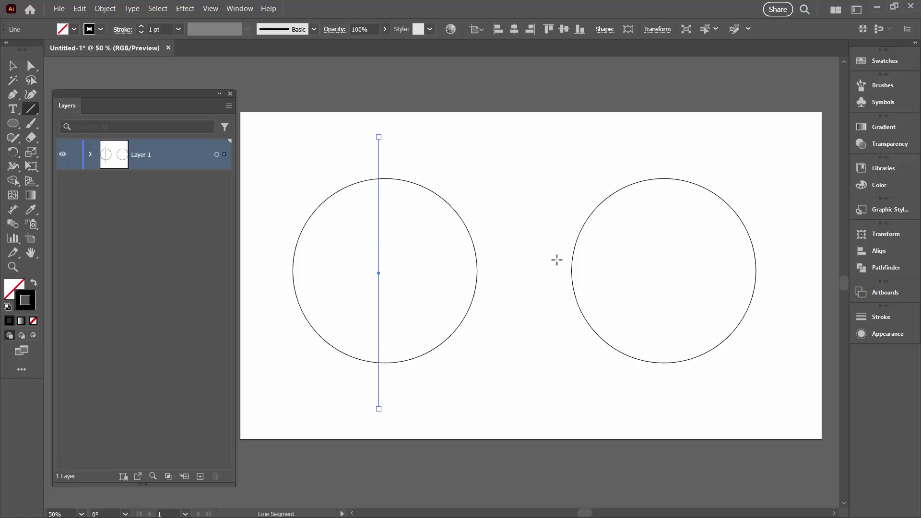
- Draw a vertical Pen path from above to below the right circle
left_click(13, 95)
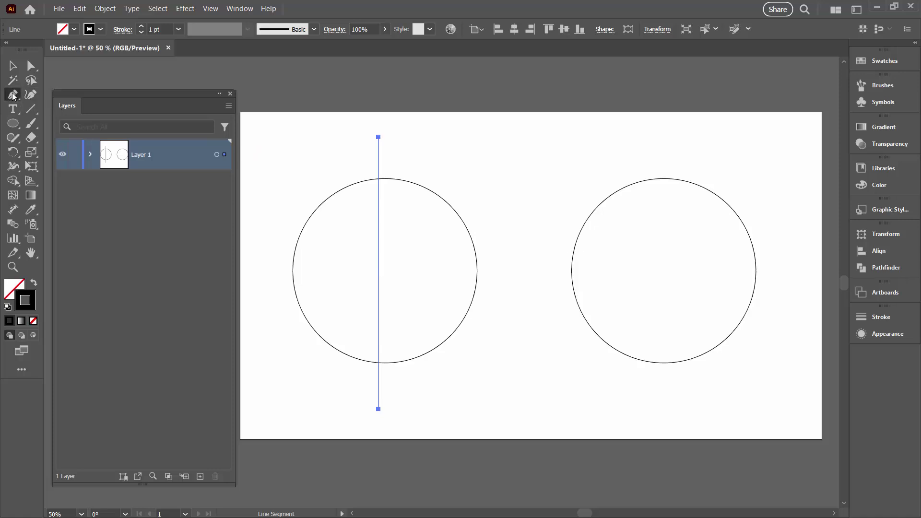
left_click(667, 138)
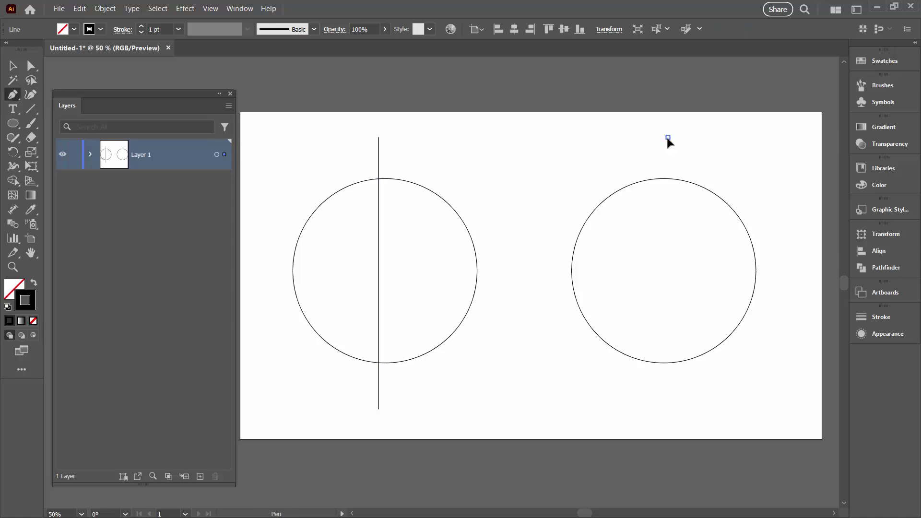
left_click(667, 409, "shift")
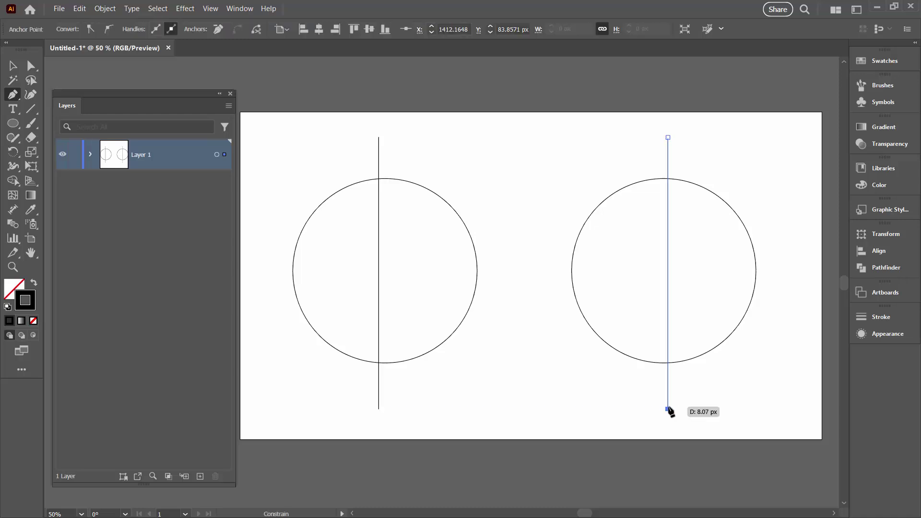
key("Escape")
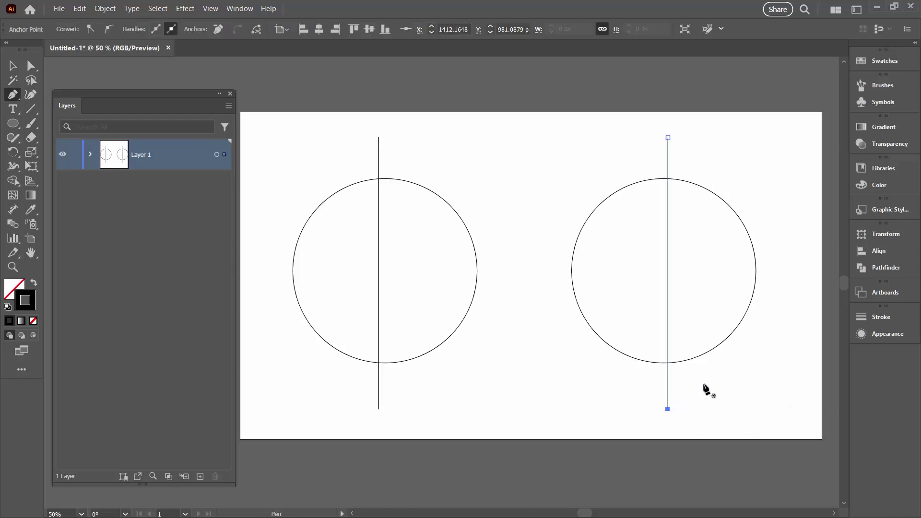
left_click(12, 67)
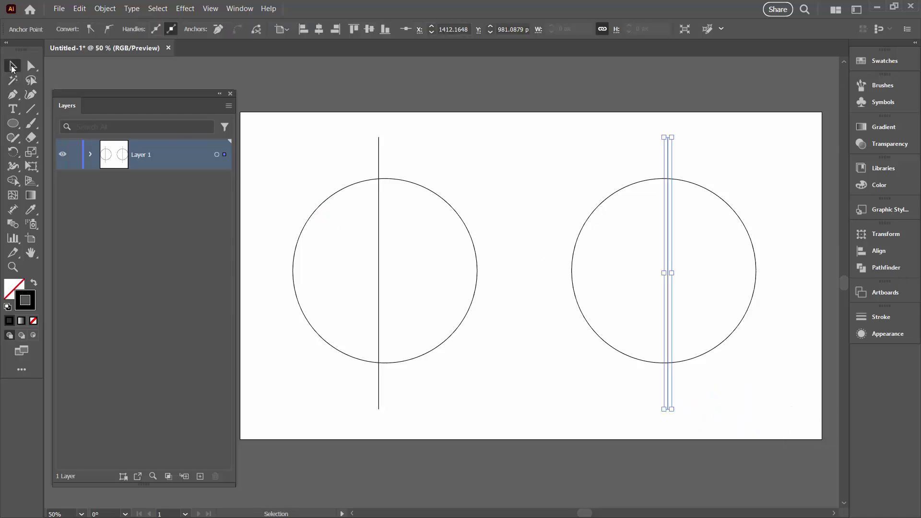
- Expand Layer 1 and select the left and right vertical lines in turn
left_click(269, 152)
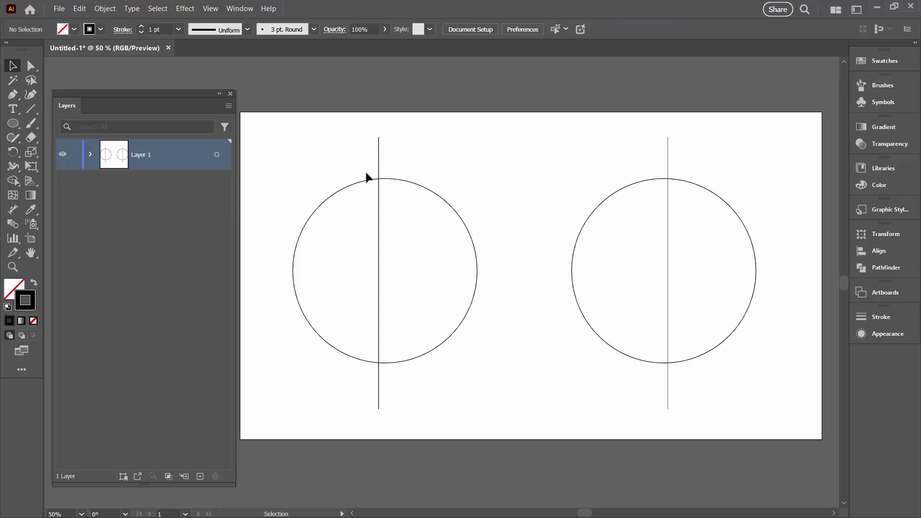
left_click(90, 154)
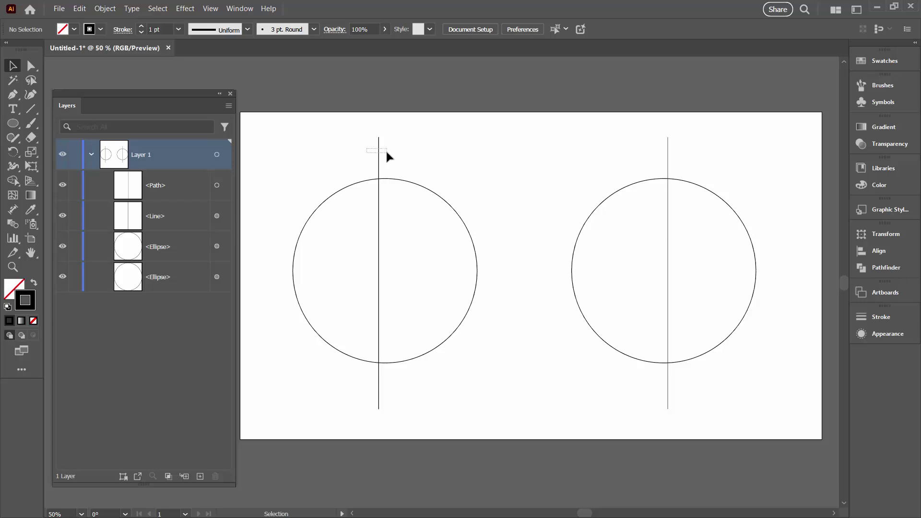
left_click_drag(386, 152, 387, 153)
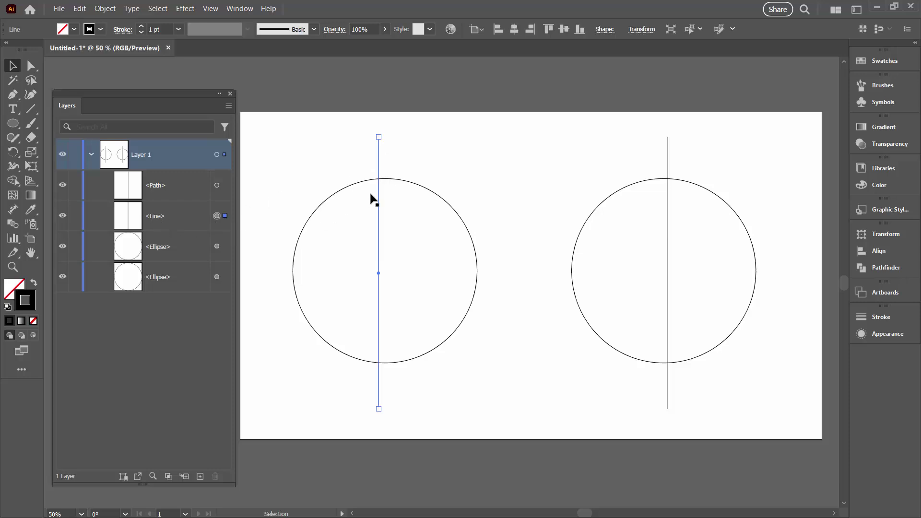
left_click(667, 151)
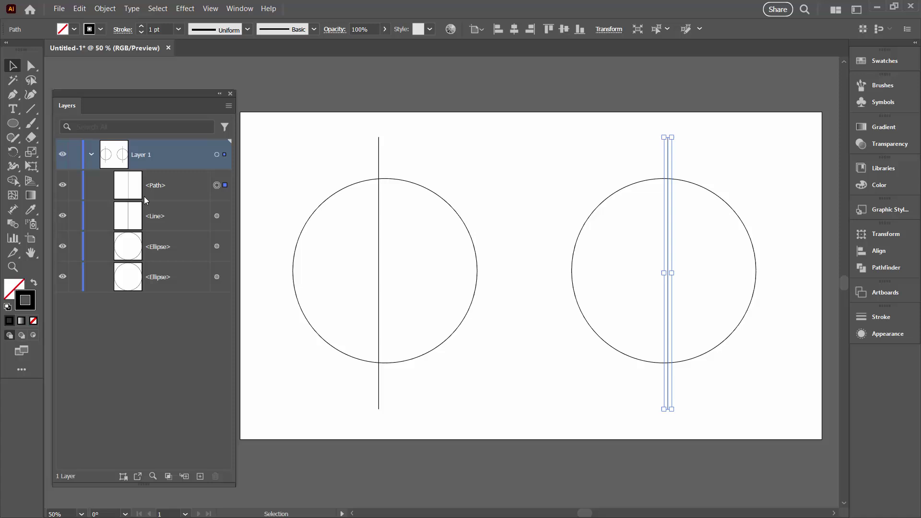
- Apply Pathfinder Divide to the left circle with its line, then to the right circle with its line
left_click_drag(289, 154, 497, 403)
left_click(886, 267)
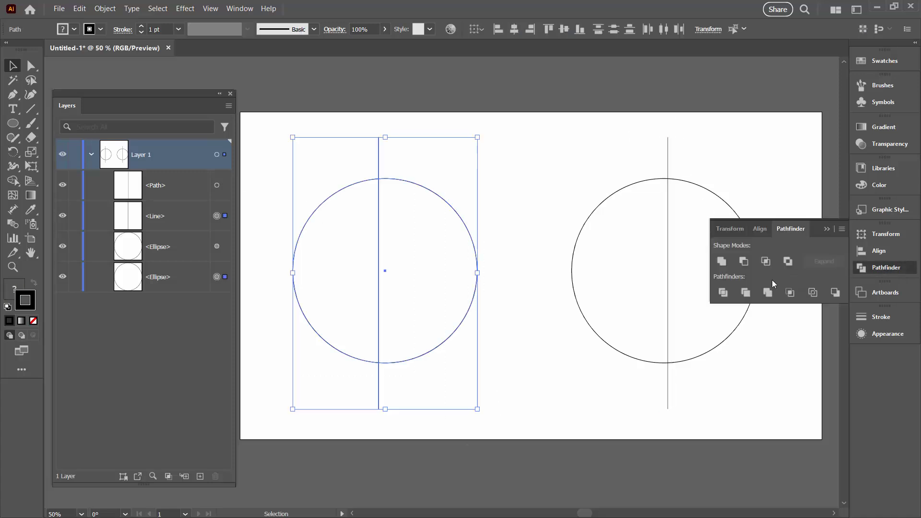
left_click(722, 292)
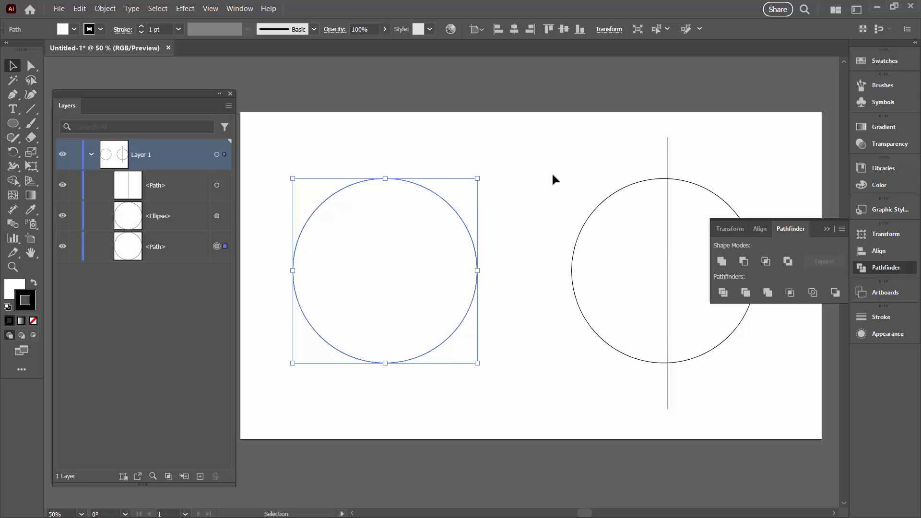
left_click_drag(552, 176, 721, 343)
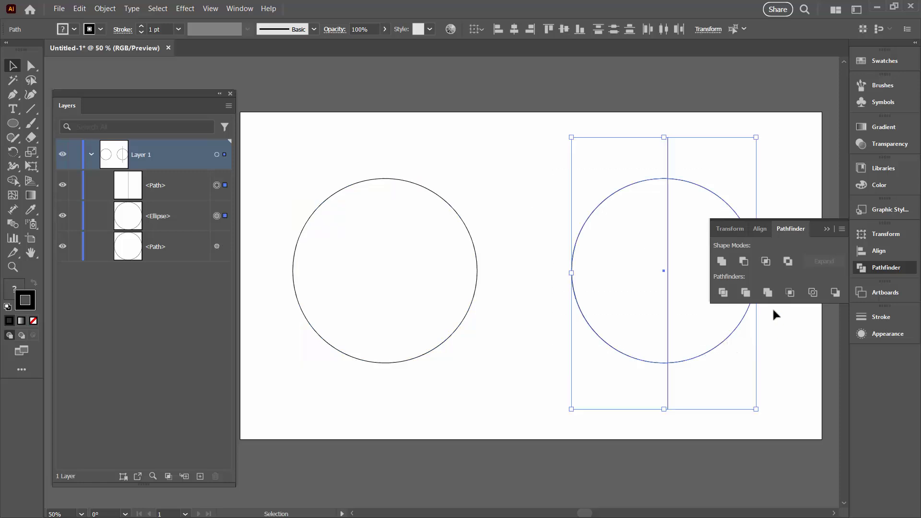
left_click(721, 291)
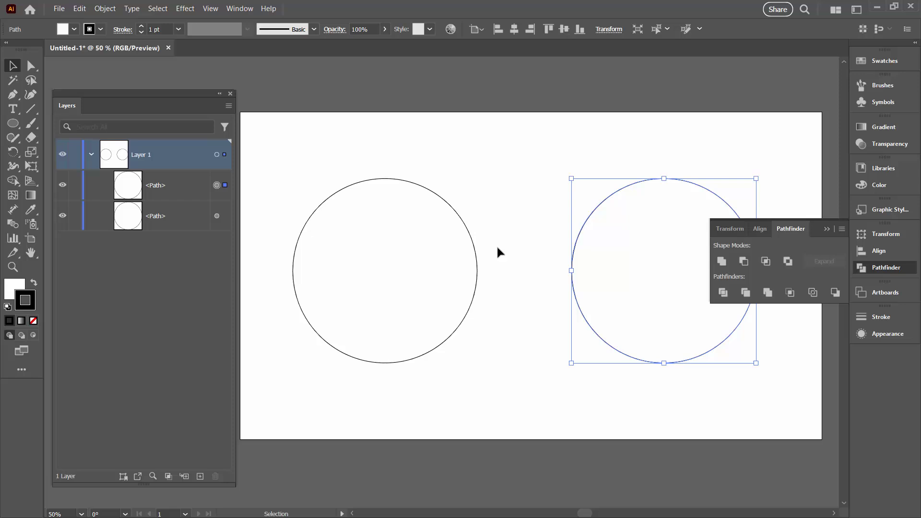
- Undo the divides and create a new 1920 x 1080 px document
key("ctrl+z")
key("ctrl+z")
key("ctrl+z")
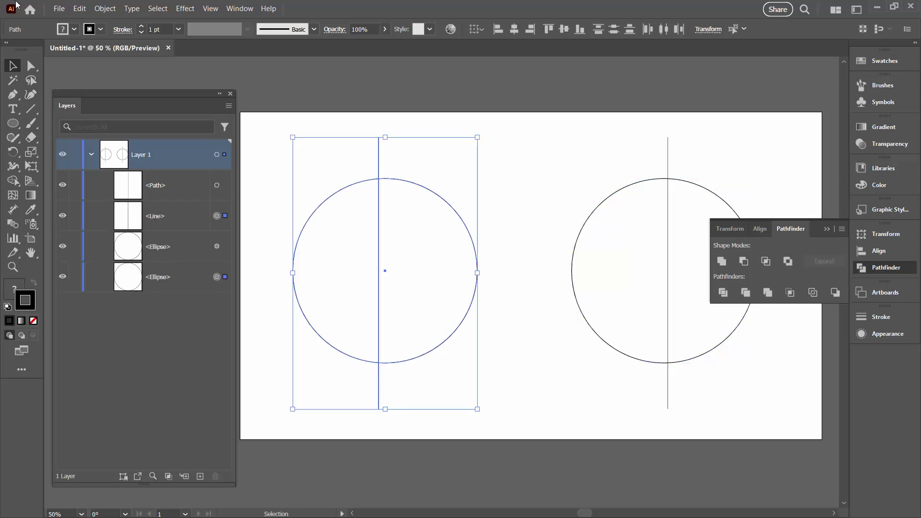
left_click(59, 9)
left_click(71, 22)
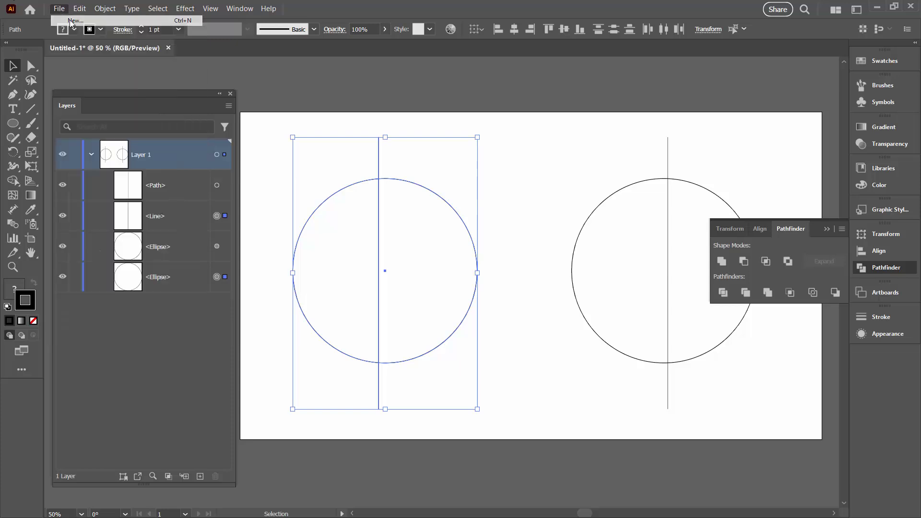
left_click(642, 401)
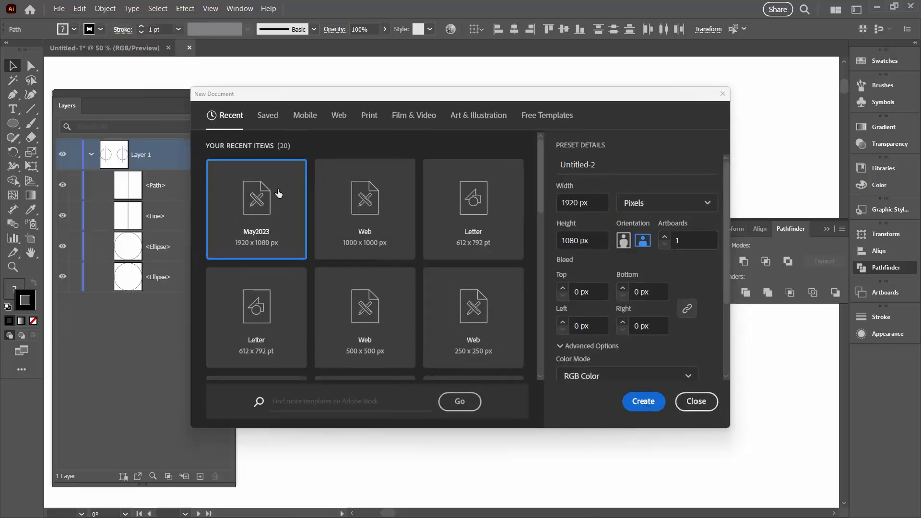
double_click(278, 193)
- Draw two circles side by side with the Ellipse tool
left_click(13, 123)
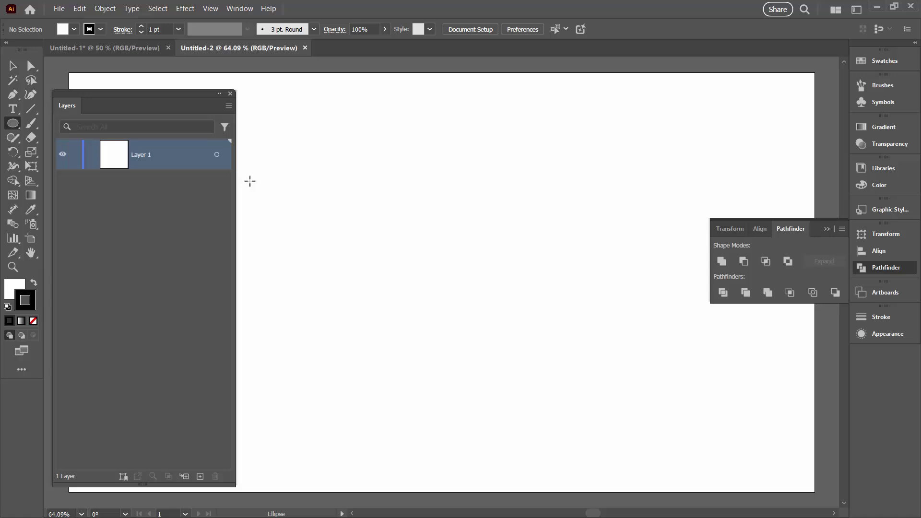
left_click_drag(254, 170, 447, 334)
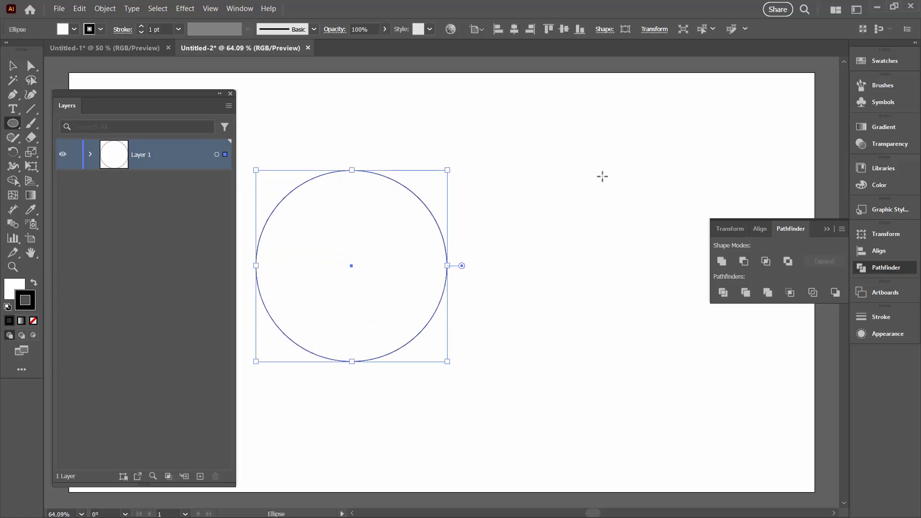
left_click_drag(557, 170, 768, 381)
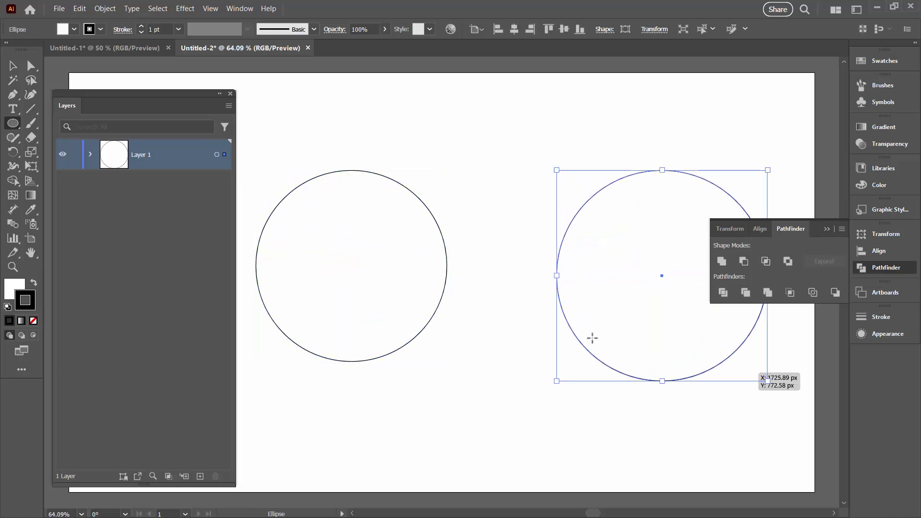
- Draw a Pen path through the left circle and a Line Segment through the right
left_click(13, 98)
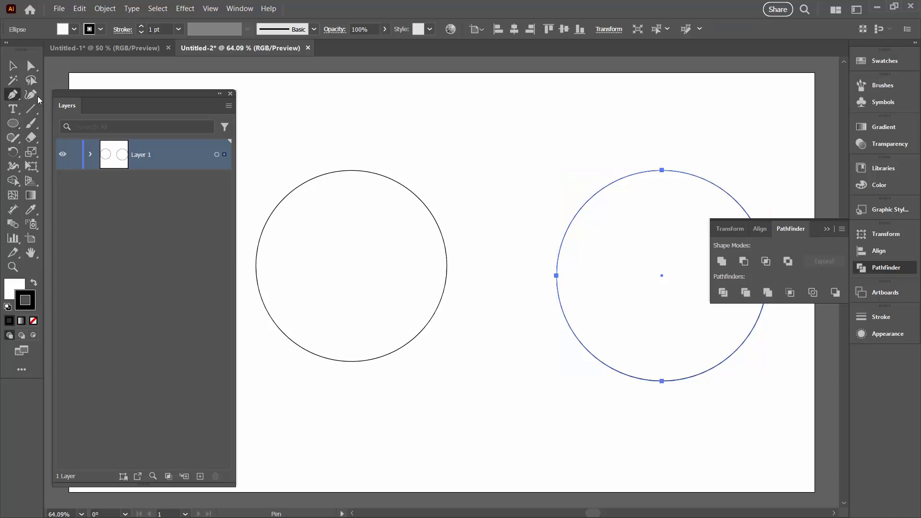
left_click(342, 126)
left_click_drag(342, 422, 408, 423)
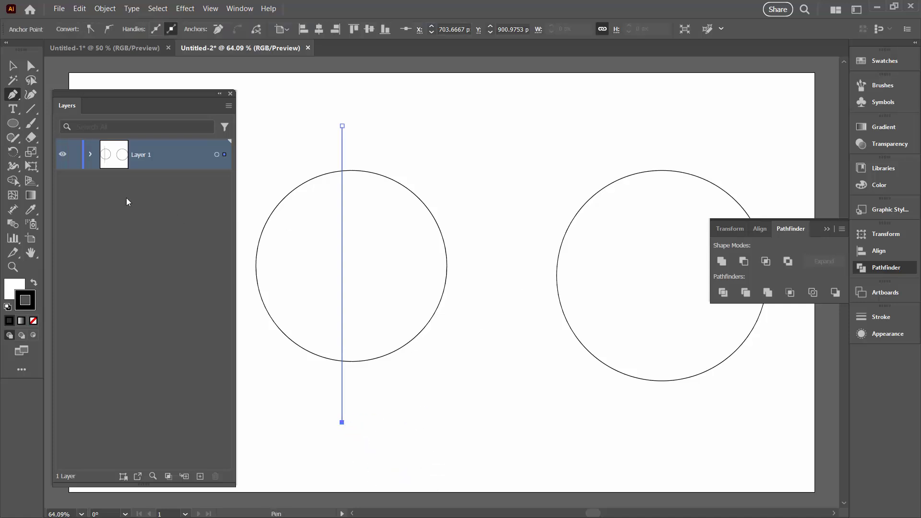
left_click(30, 109)
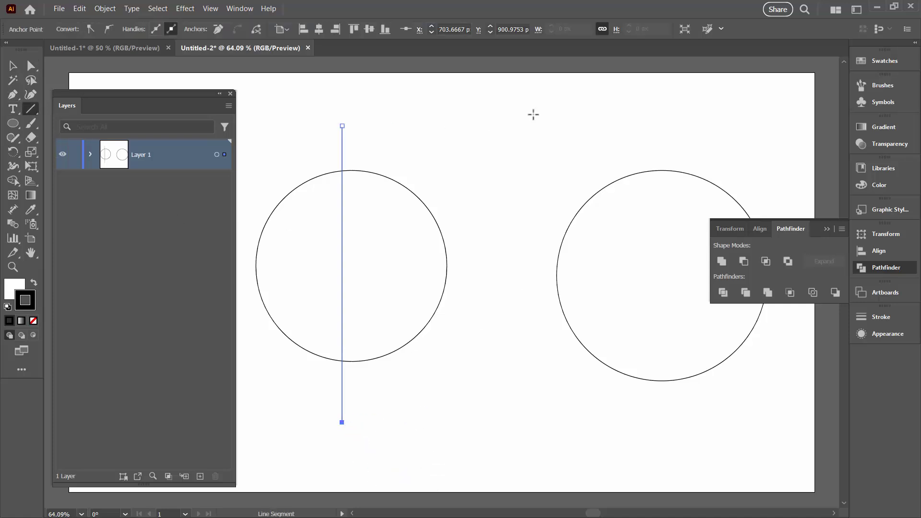
left_click_drag(658, 125, 646, 428)
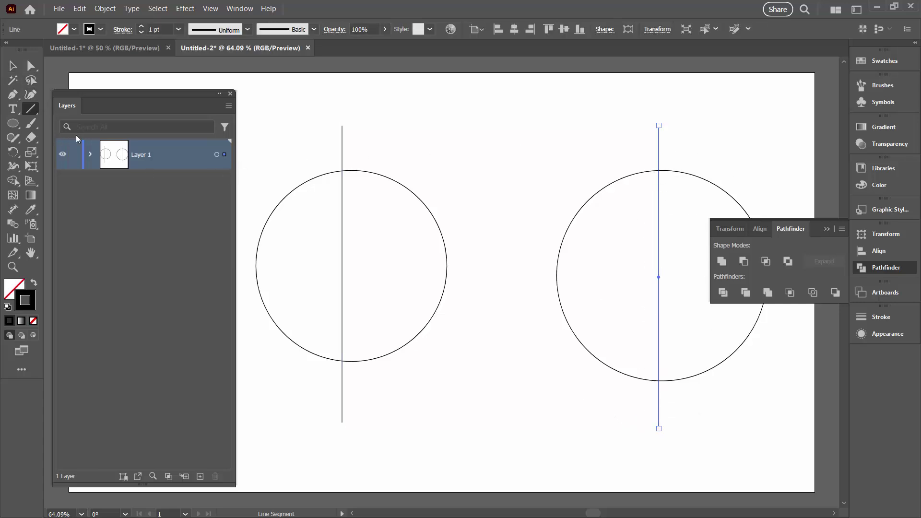
- Expand Layer 1 and select the left circle's vertical path
left_click(90, 154)
key("v")
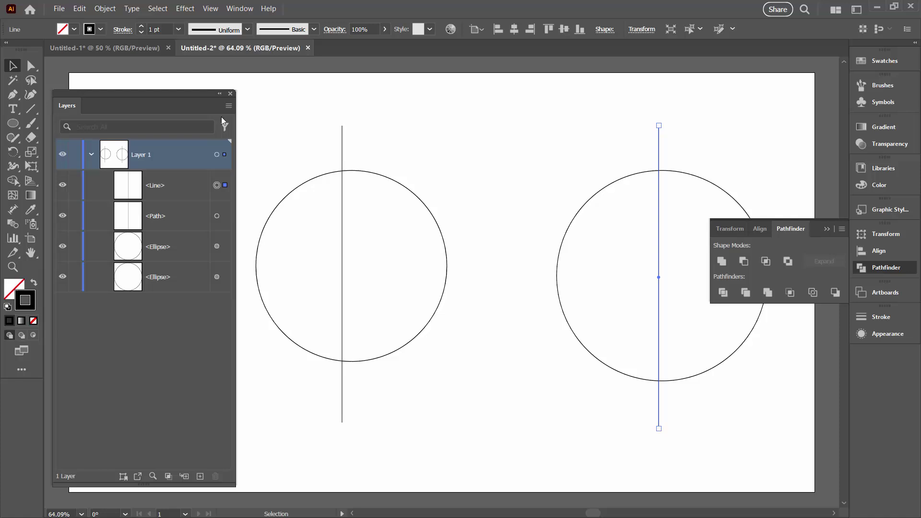
left_click_drag(325, 114, 346, 147)
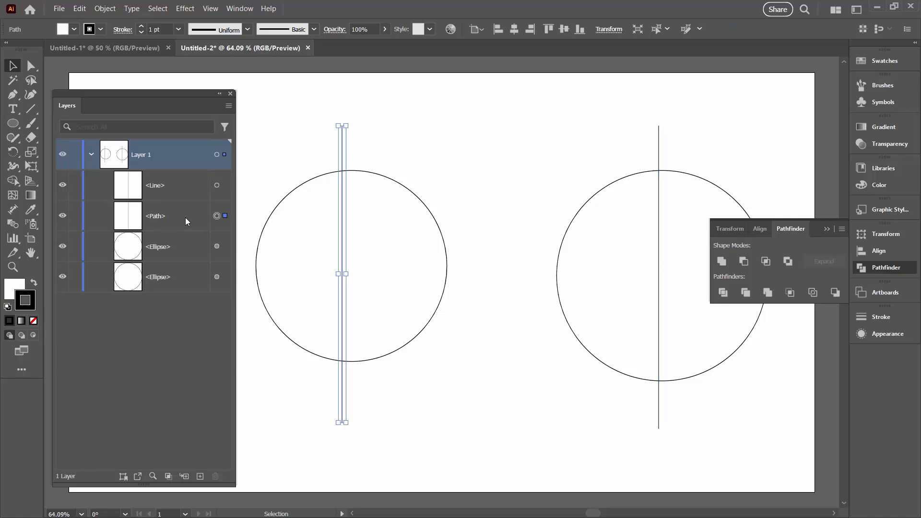
- Apply Pathfinder Divide to the left circle with its line, then to the right circle with its line
left_click_drag(616, 106, 662, 145)
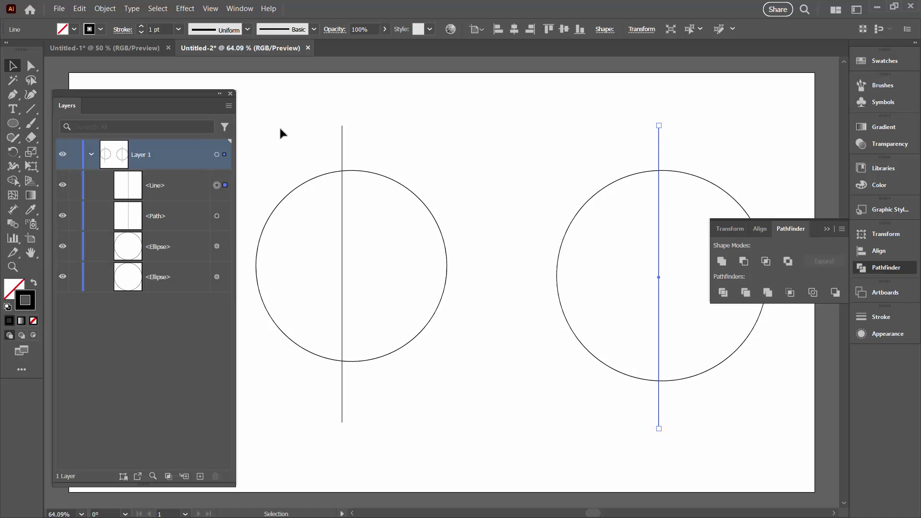
left_click_drag(275, 134, 468, 401)
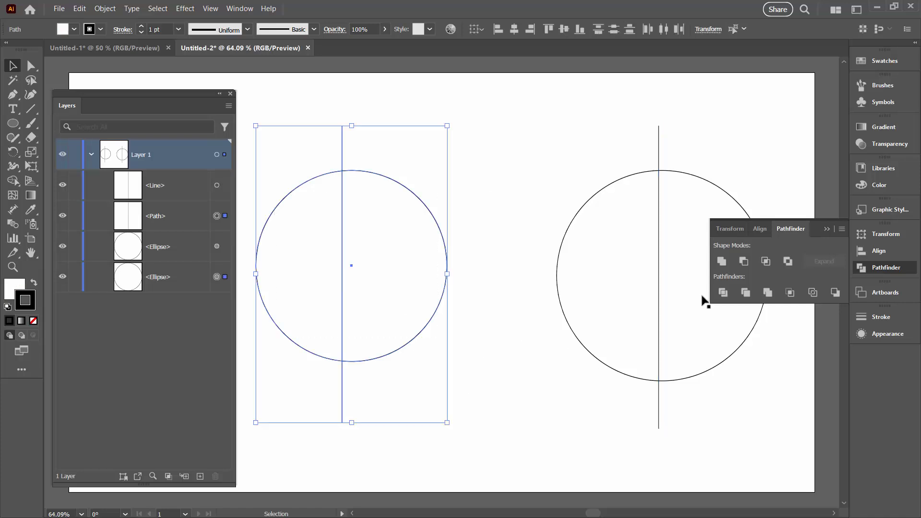
left_click(722, 292)
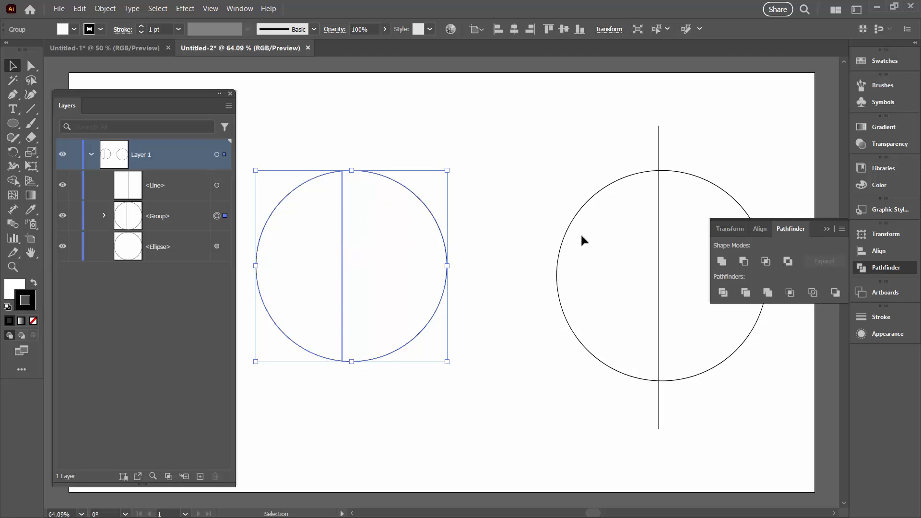
left_click_drag(608, 175, 681, 360)
left_click(726, 288)
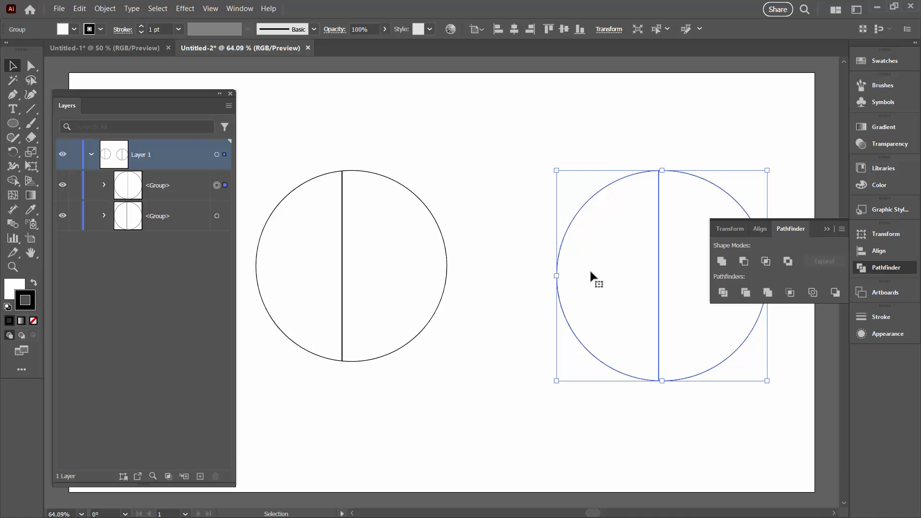
- Switch to Untitled-1, try Pathfinder Divide on both circles, then undo it
left_click(139, 58)
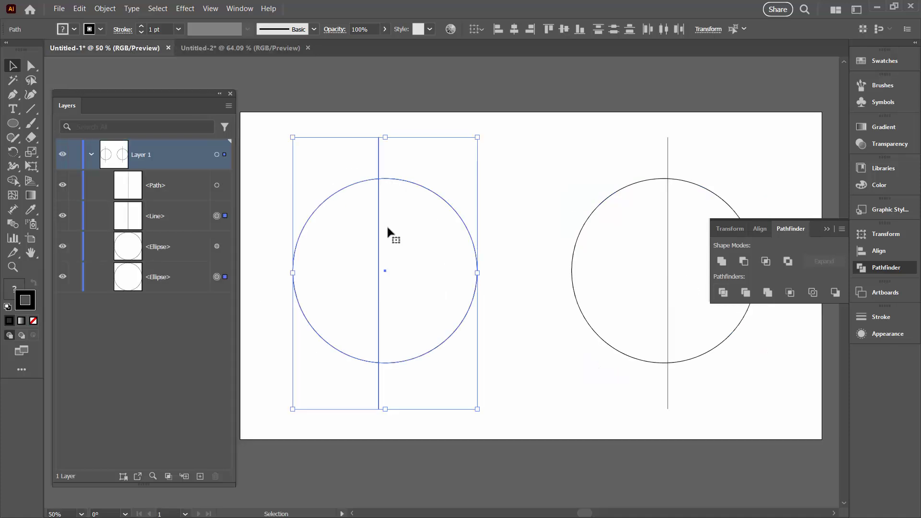
left_click(824, 229)
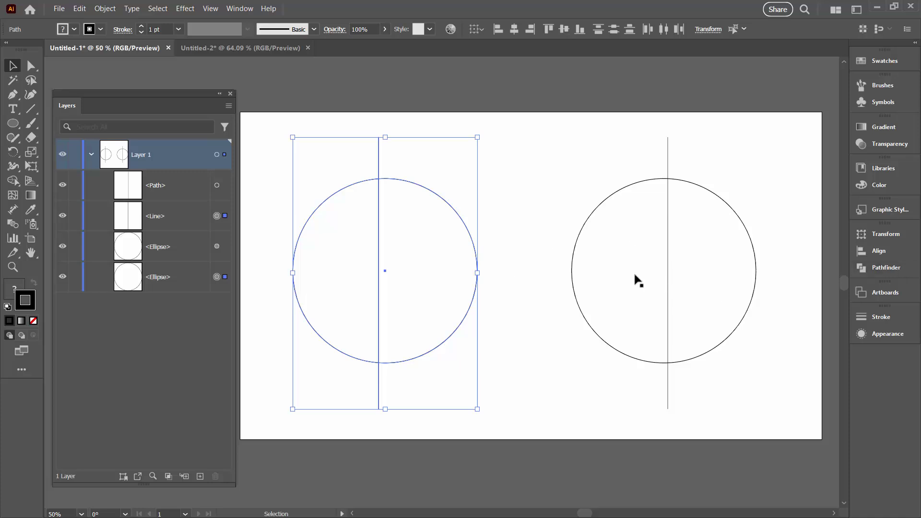
left_click(872, 269)
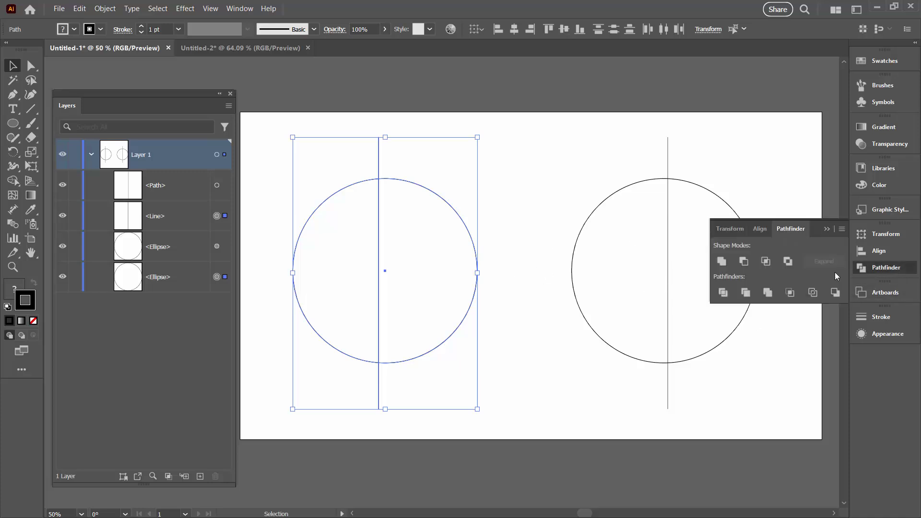
left_click(729, 293)
left_click_drag(547, 154, 706, 328)
left_click(722, 292)
key("ctrl+z")
key("ctrl+z")
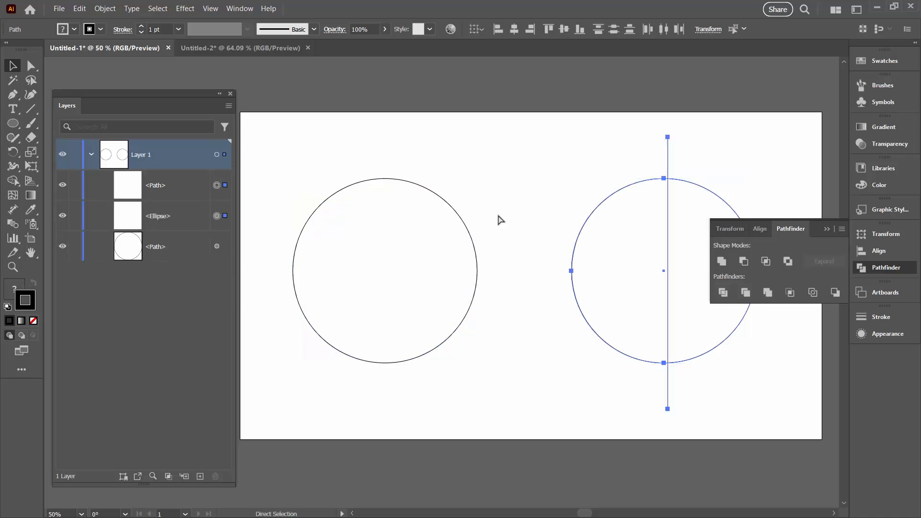
left_click(825, 227)
- Select the vertical lines in turn, ending with the left circle's line selected
left_click(385, 143)
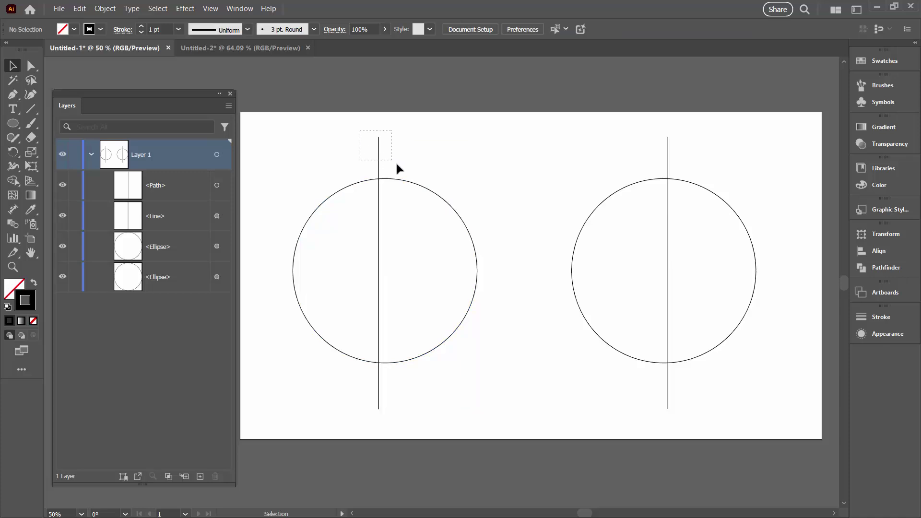
left_click_drag(396, 165, 395, 164)
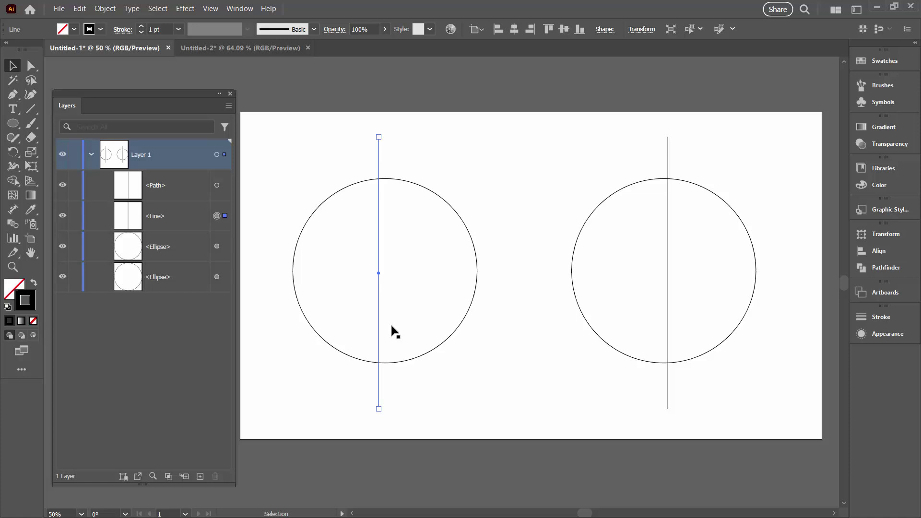
mouse_move(657, 127)
left_mouse_down()
mouse_move(670, 150)
mouse_move(662, 160)
left_mouse_up()
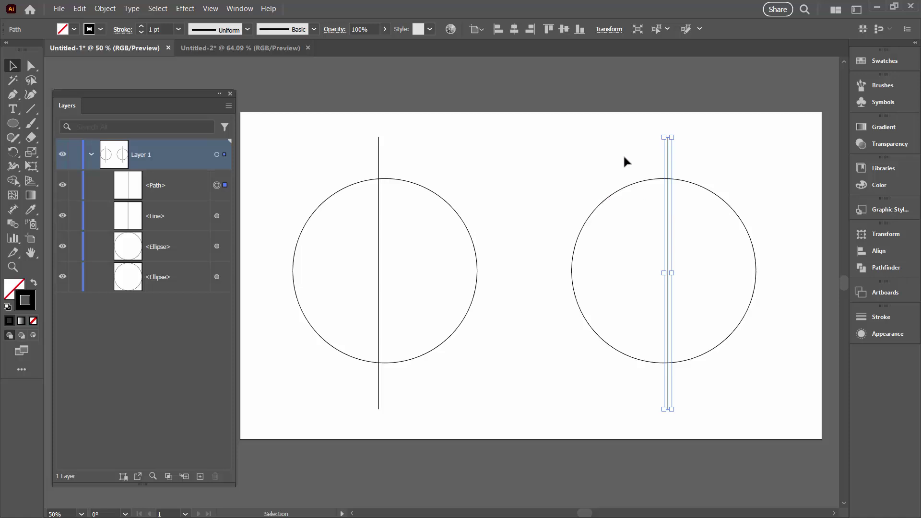
left_click(543, 167)
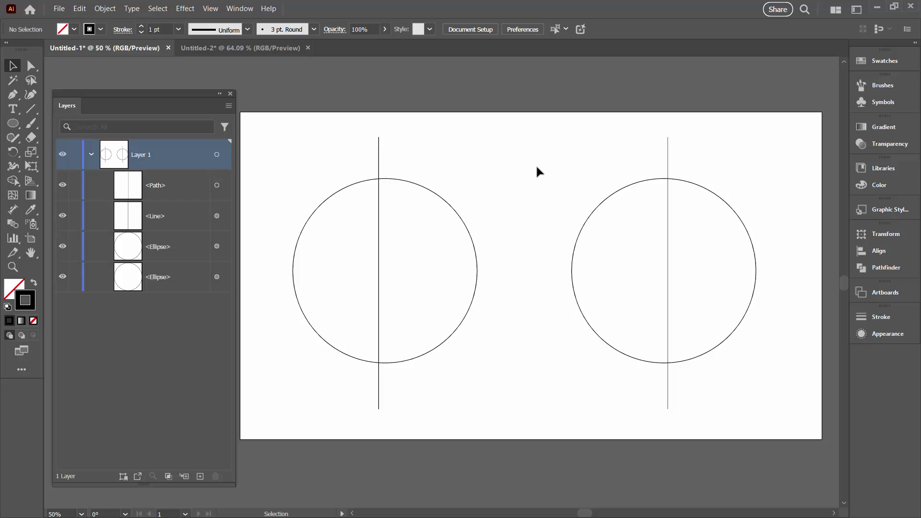
left_click_drag(394, 149, 393, 150)
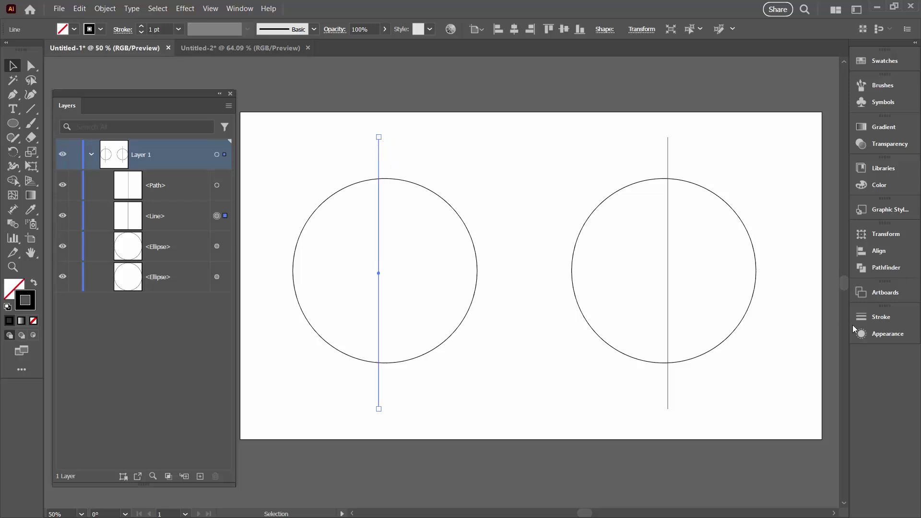
- Clear the left line's appearance and give it a black stroke
left_click(885, 333)
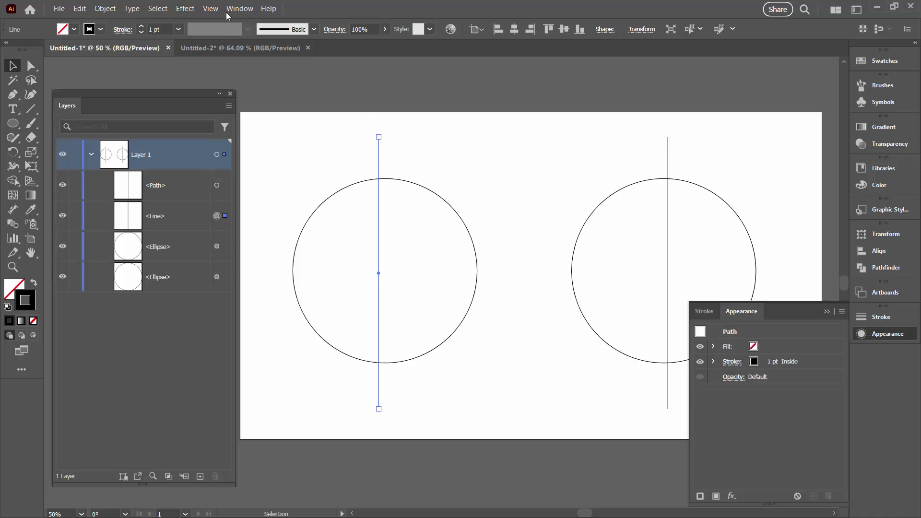
left_click(841, 313)
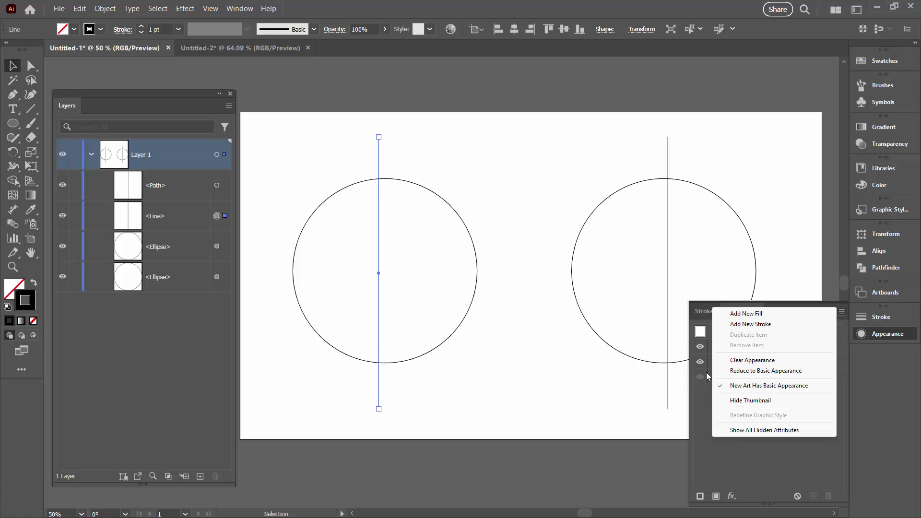
left_click(745, 360)
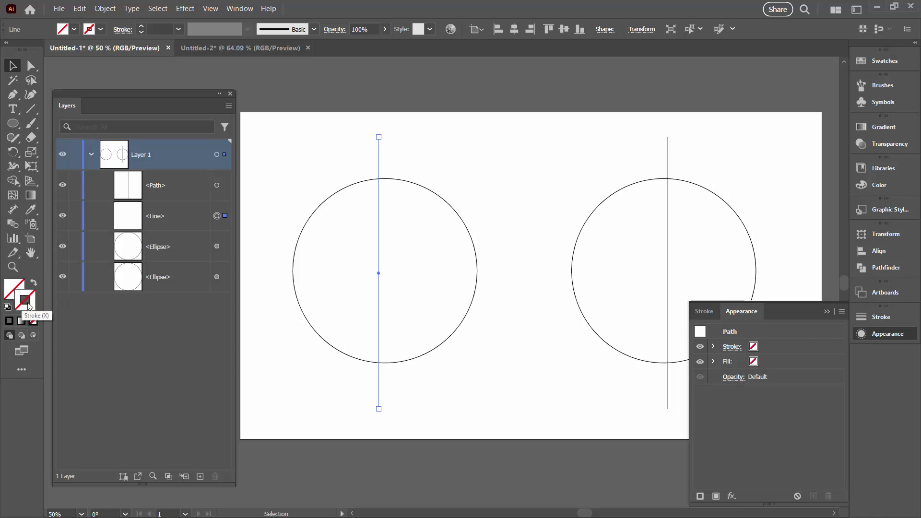
left_click(10, 320)
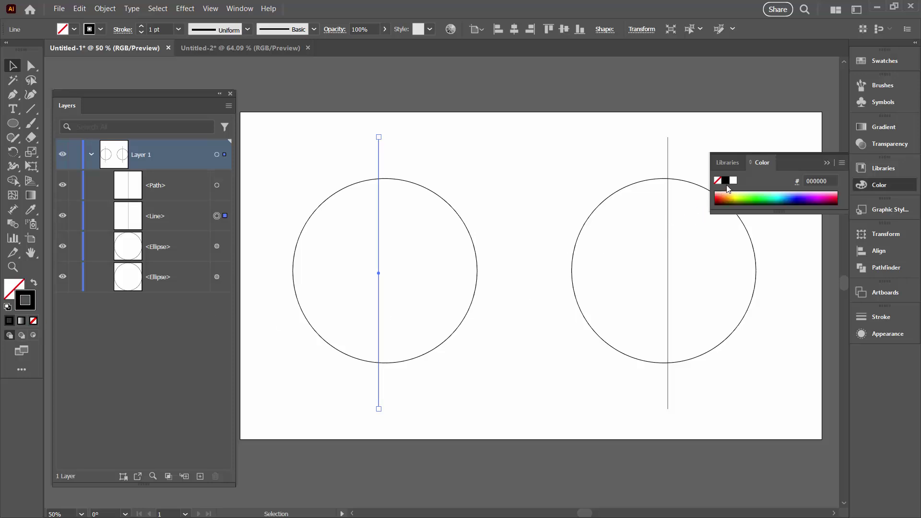
left_click(501, 346)
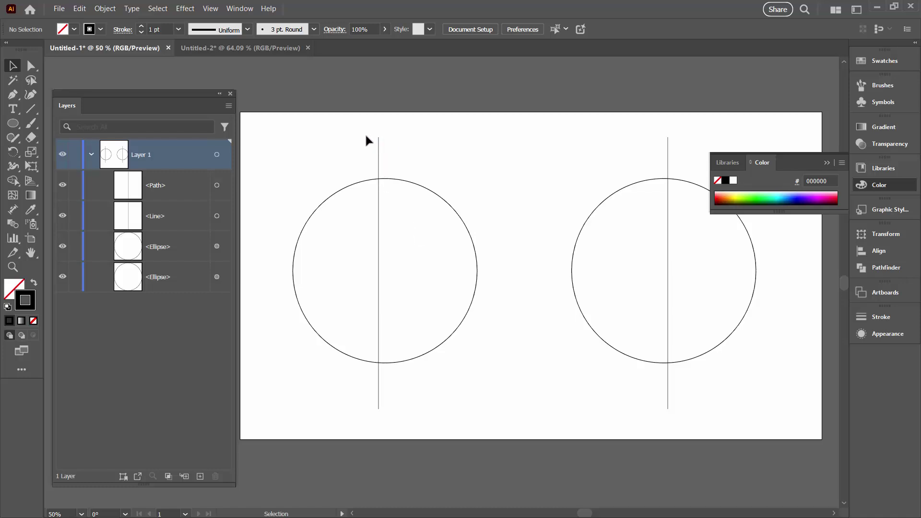
- Clear the right line's appearance, give it a black stroke, and close the Color panel
left_click_drag(651, 130, 669, 148)
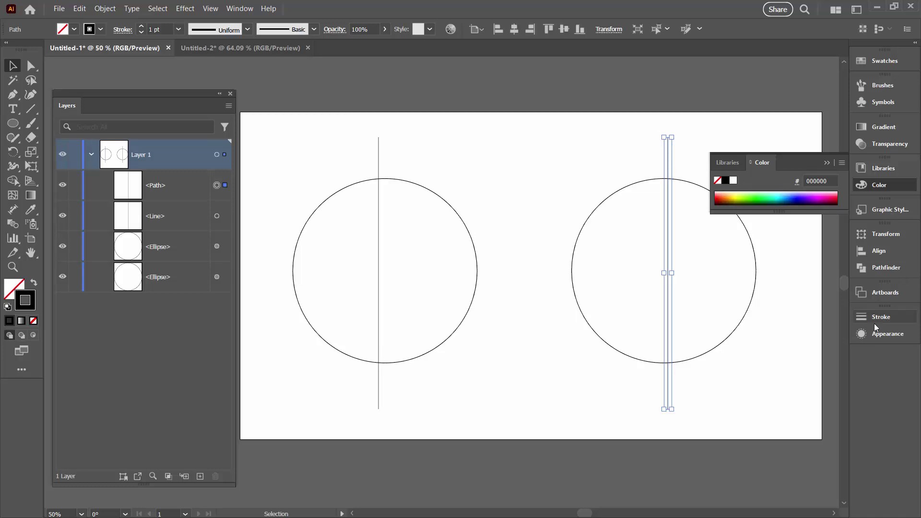
left_click(885, 334)
left_click(842, 312)
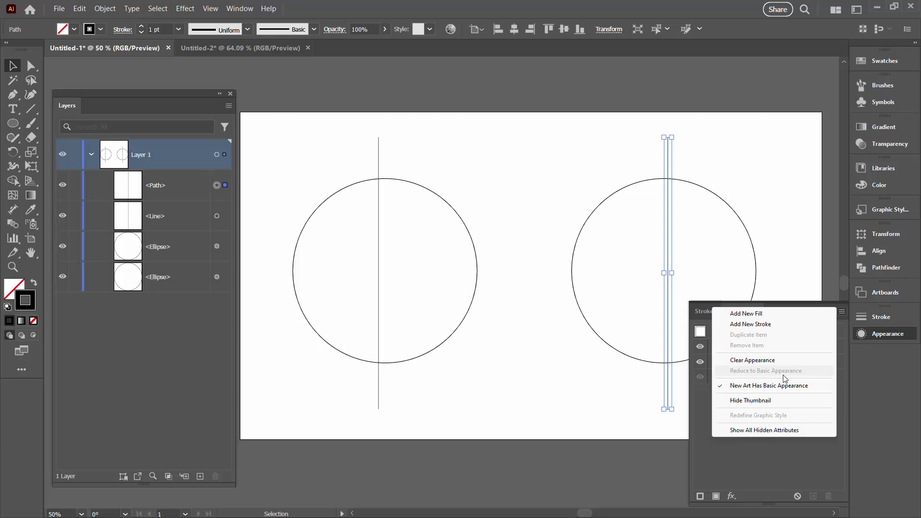
left_click(742, 360)
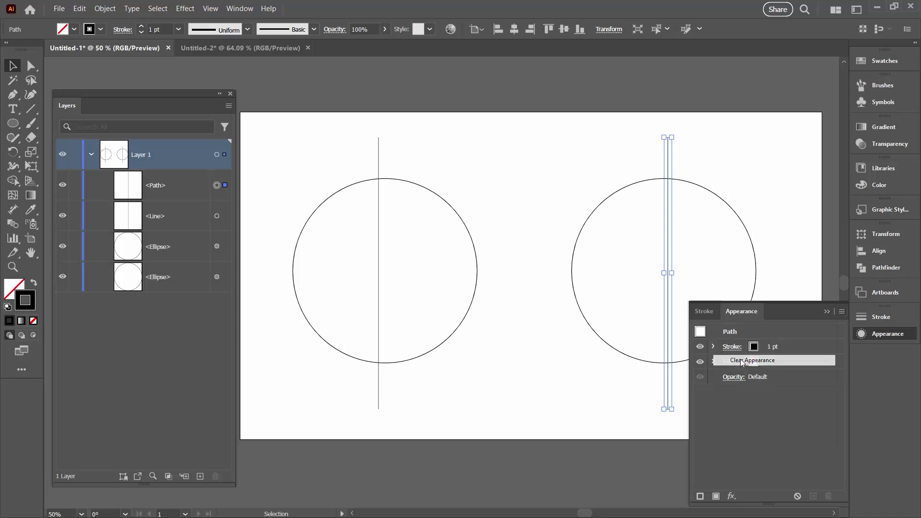
left_click(9, 322)
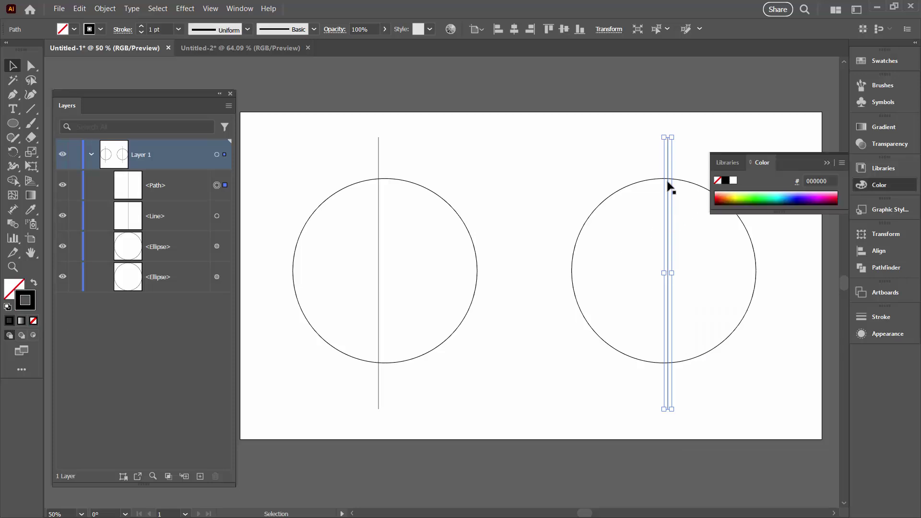
left_click(583, 177)
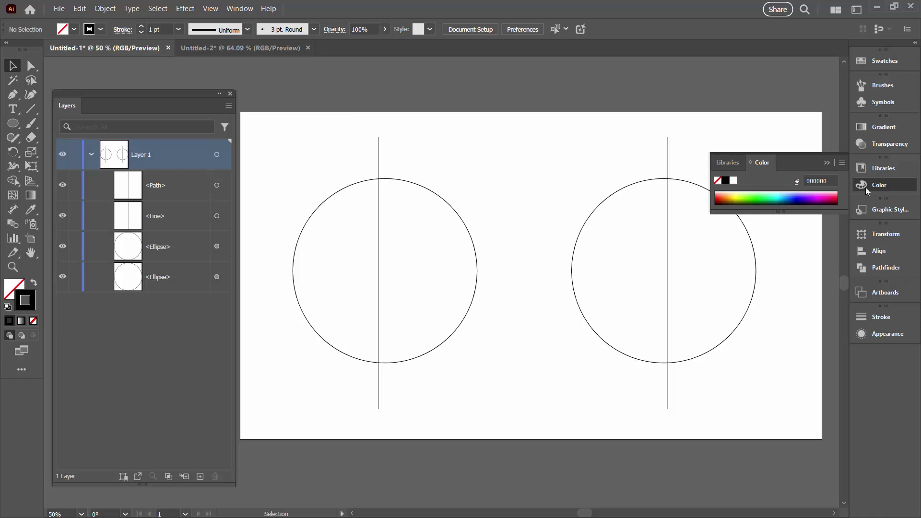
left_click(826, 163)
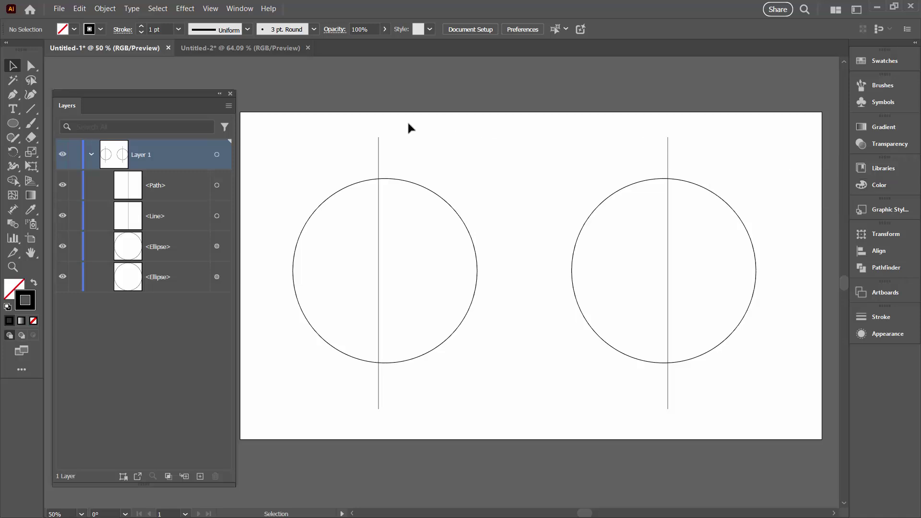
- Apply Pathfinder Divide to the left circle with its line, then the right circle with its line, in Untitled-1
left_click_drag(275, 166, 467, 410)
left_click(861, 267)
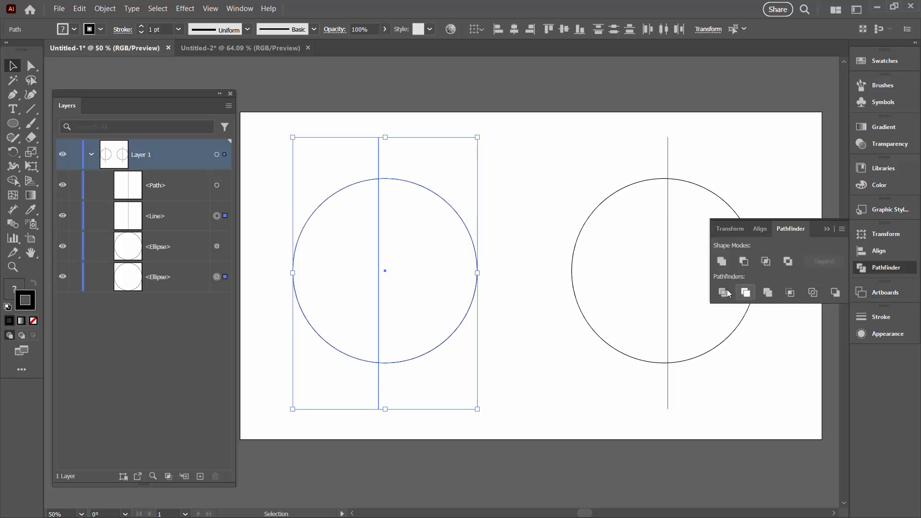
left_click(724, 293)
left_click(569, 327)
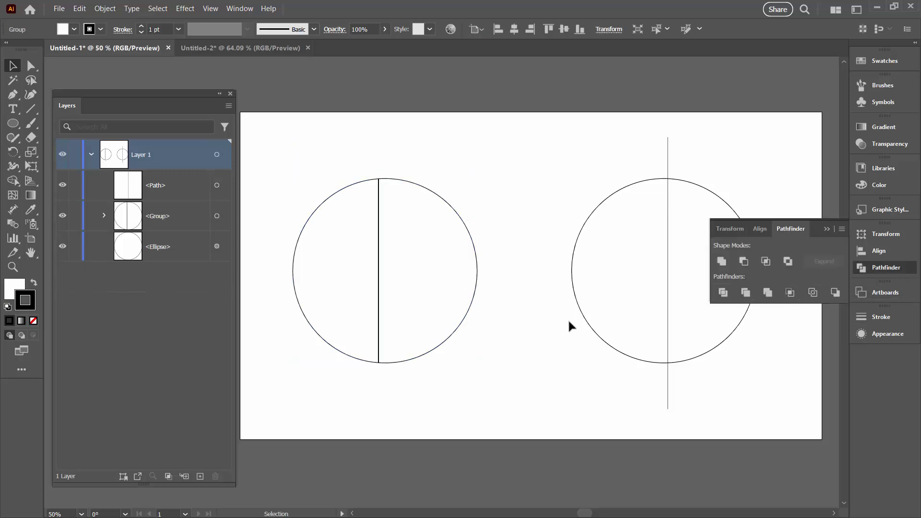
left_click_drag(578, 195, 736, 369)
left_click(723, 293)
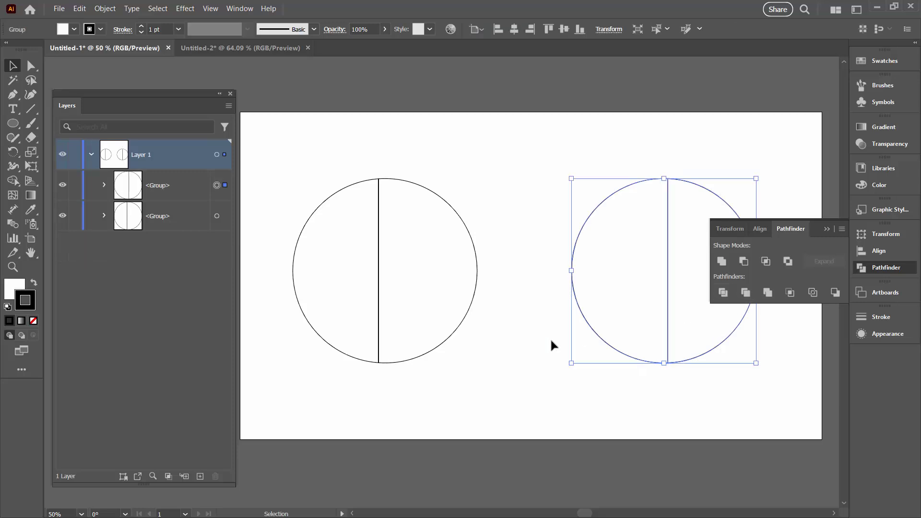
left_click(501, 363)
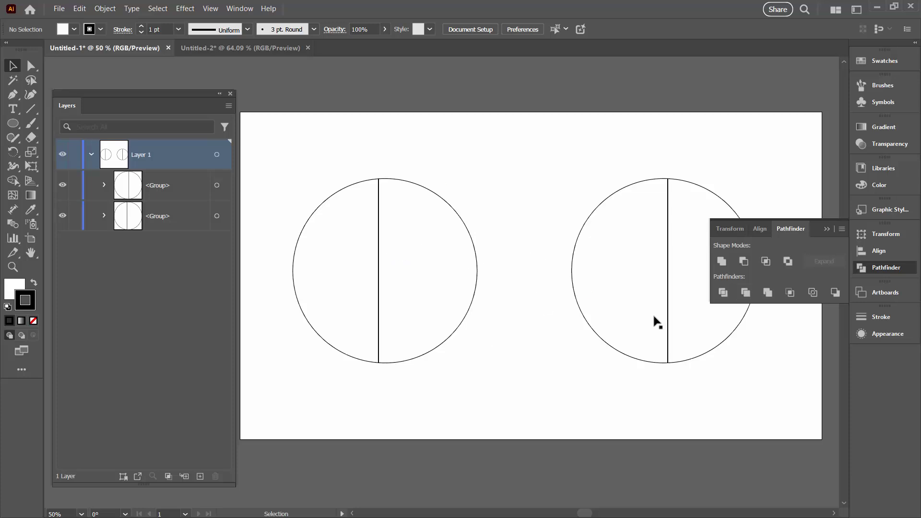
- Collapse the Pathfinder panel and show the Appearance panel
left_click(827, 229)
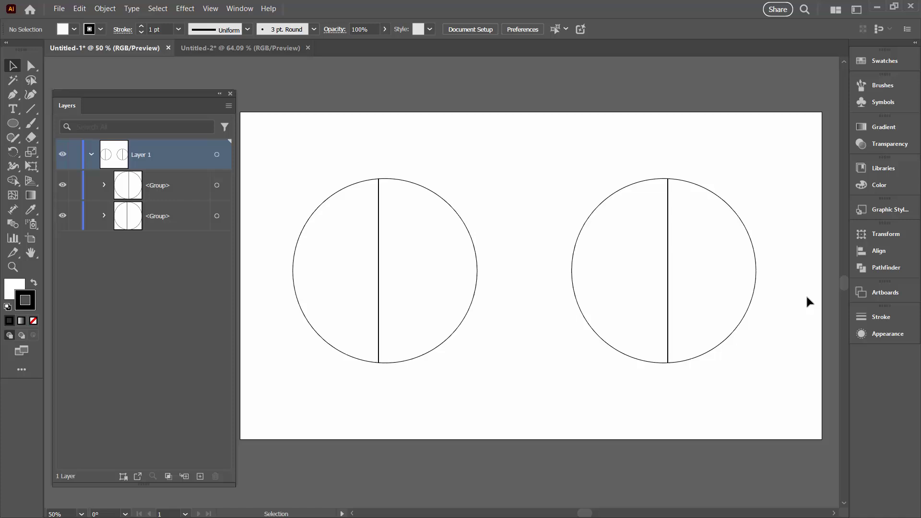
left_click(863, 333)
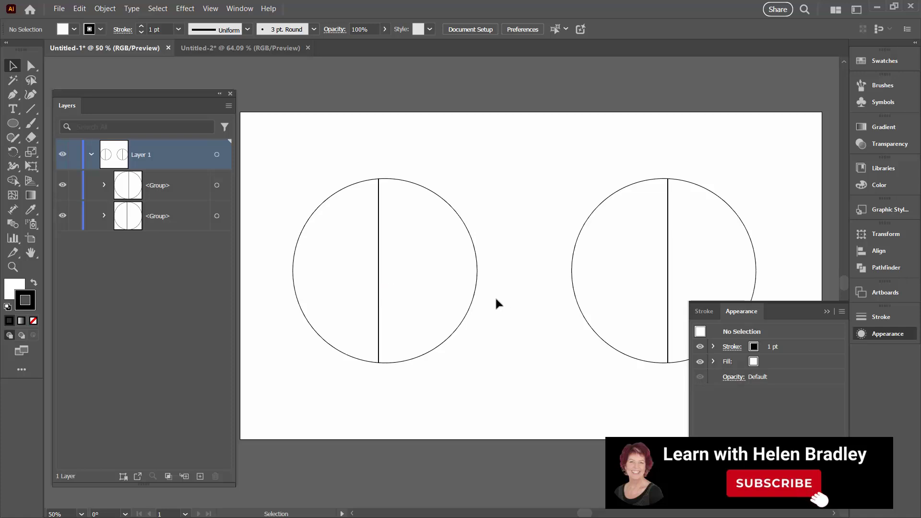
- Select the divided right circle group and inspect its Appearance panel options menu
left_click(828, 312)
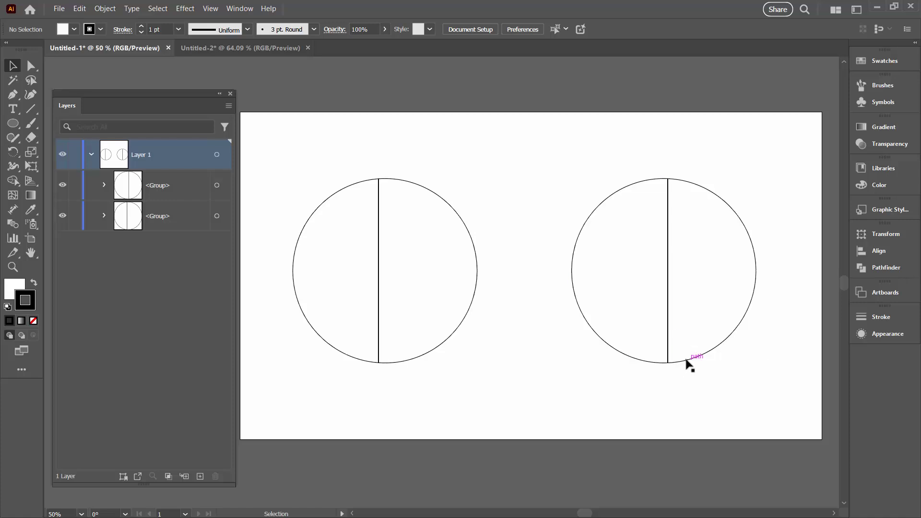
left_click(688, 363)
left_click(862, 334)
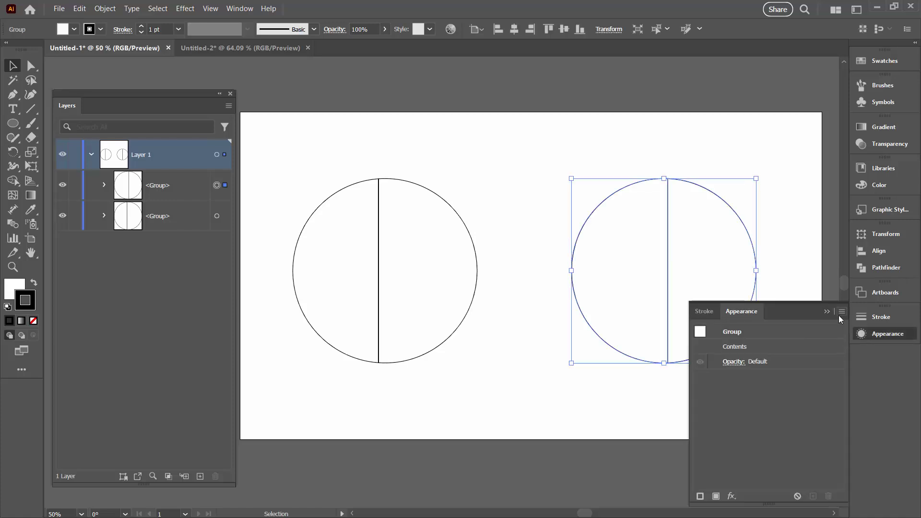
left_click(842, 312)
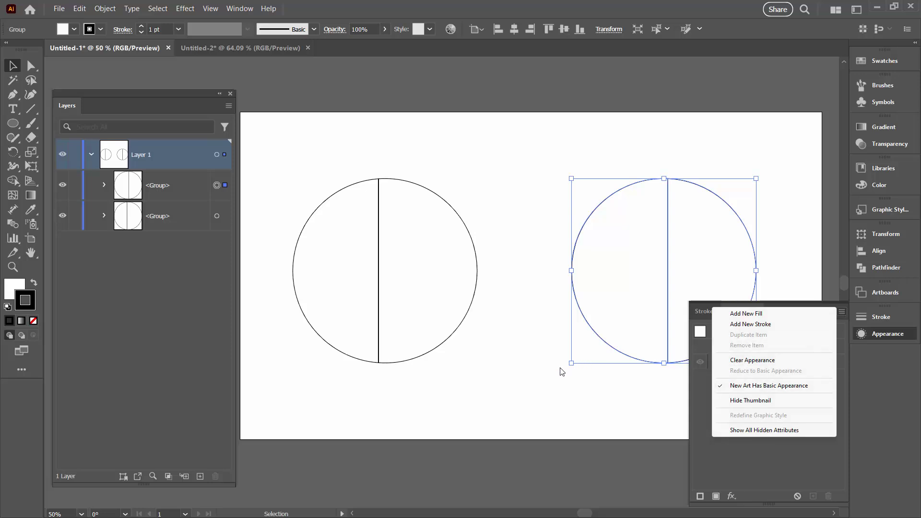
- Dismiss the options menu, deselect the group, and collapse the Appearance panel into the dock
left_click(532, 376)
left_click(532, 376)
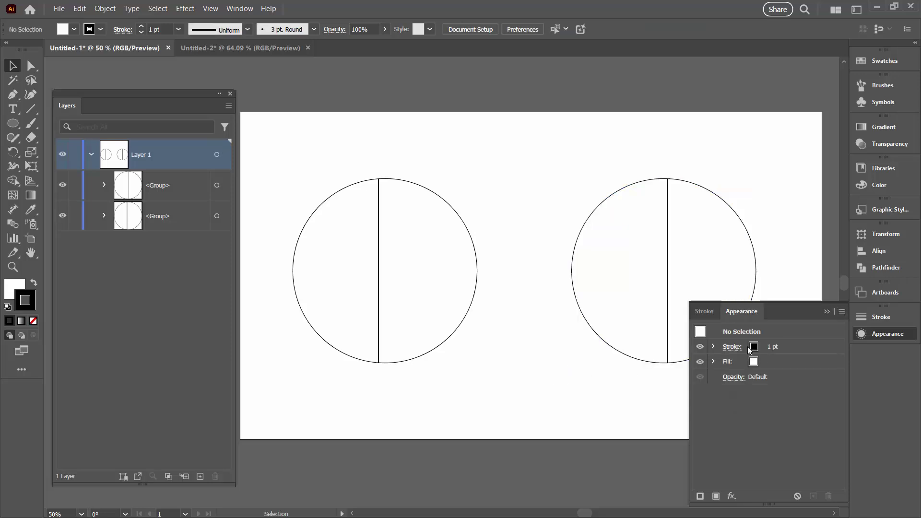
left_click(826, 312)
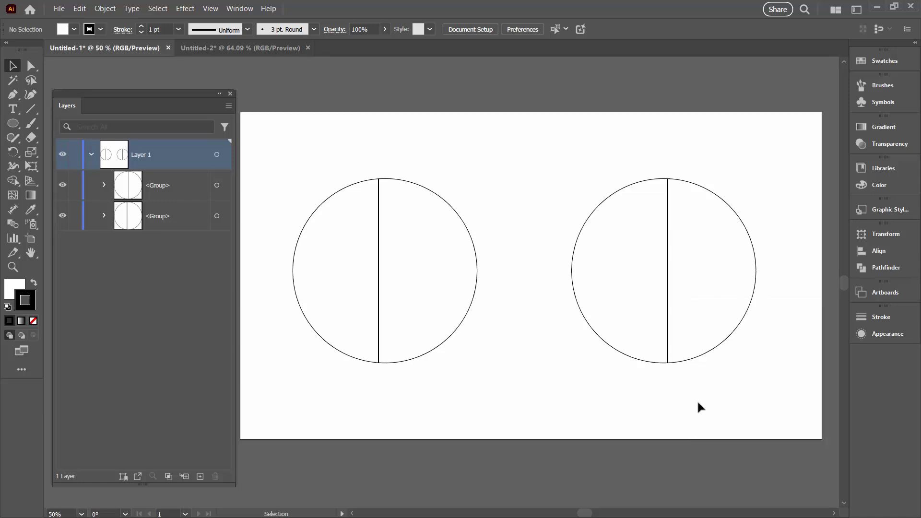